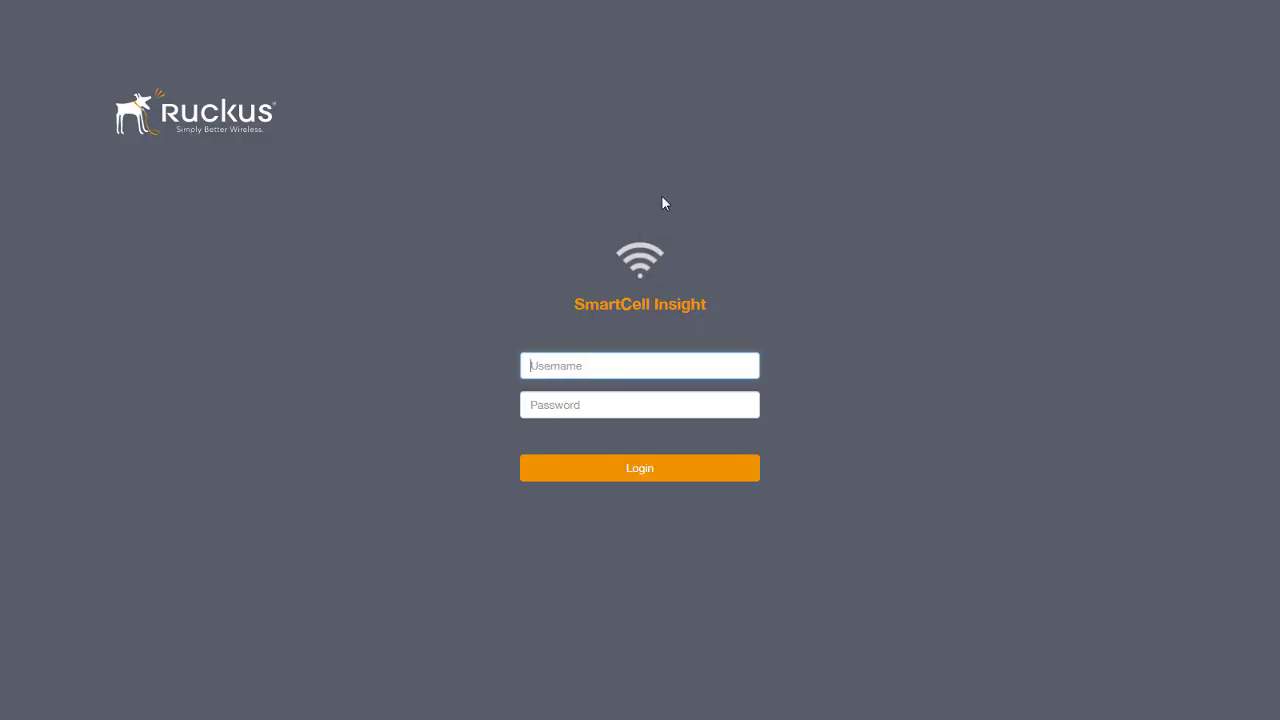
Step: Sign in to SmartCell Insight with the administrator username and password
key(Tab)
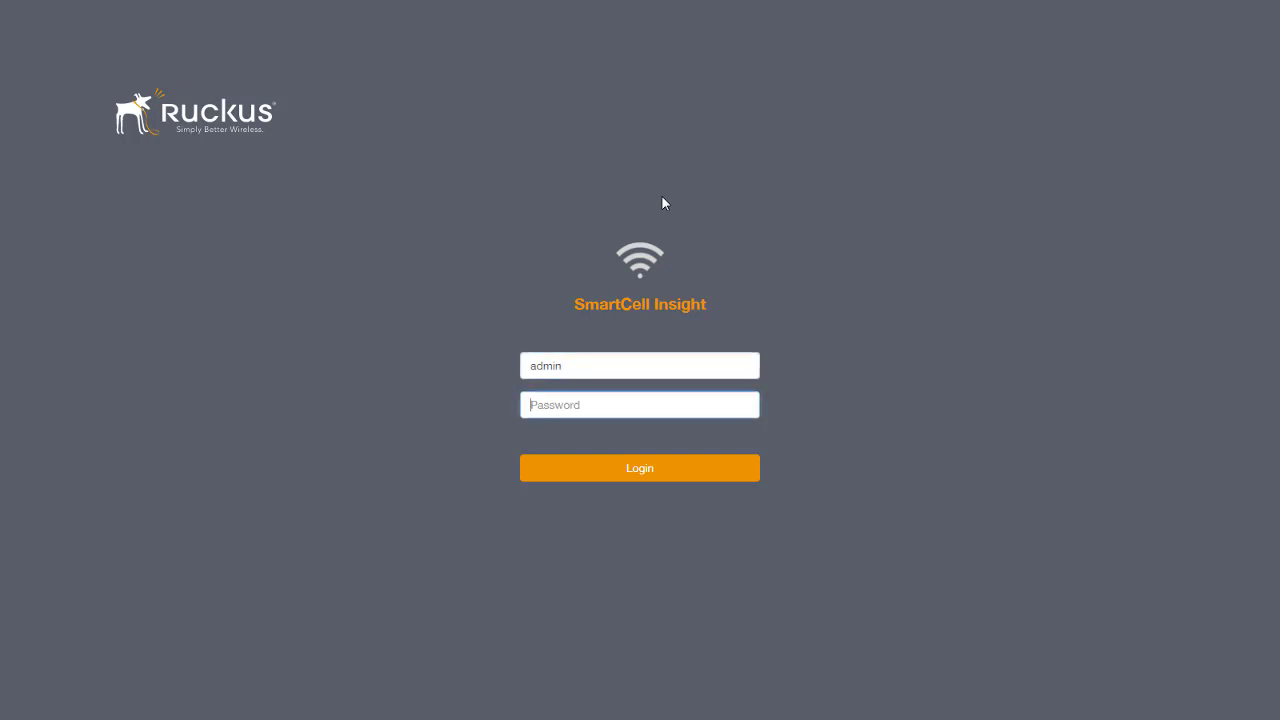
key(Return)
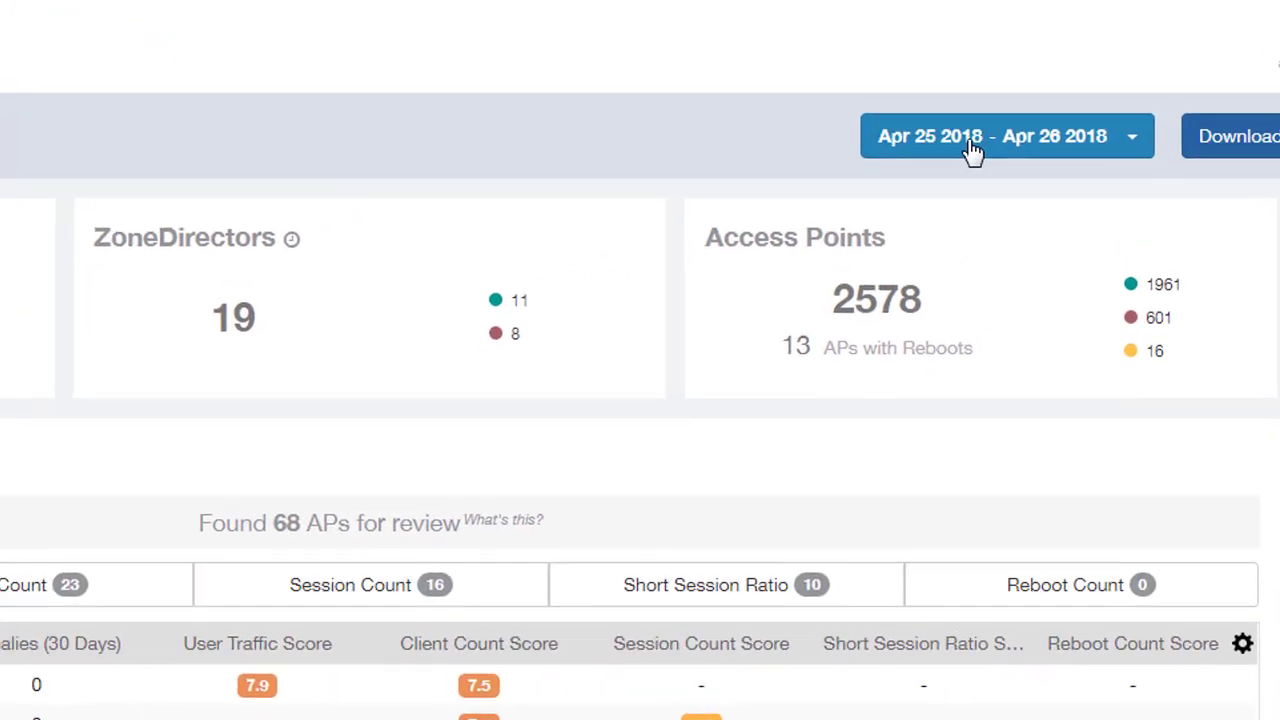
Step: Set the dashboard to a custom date range from April 1 to April 26, 2018
click(975, 150)
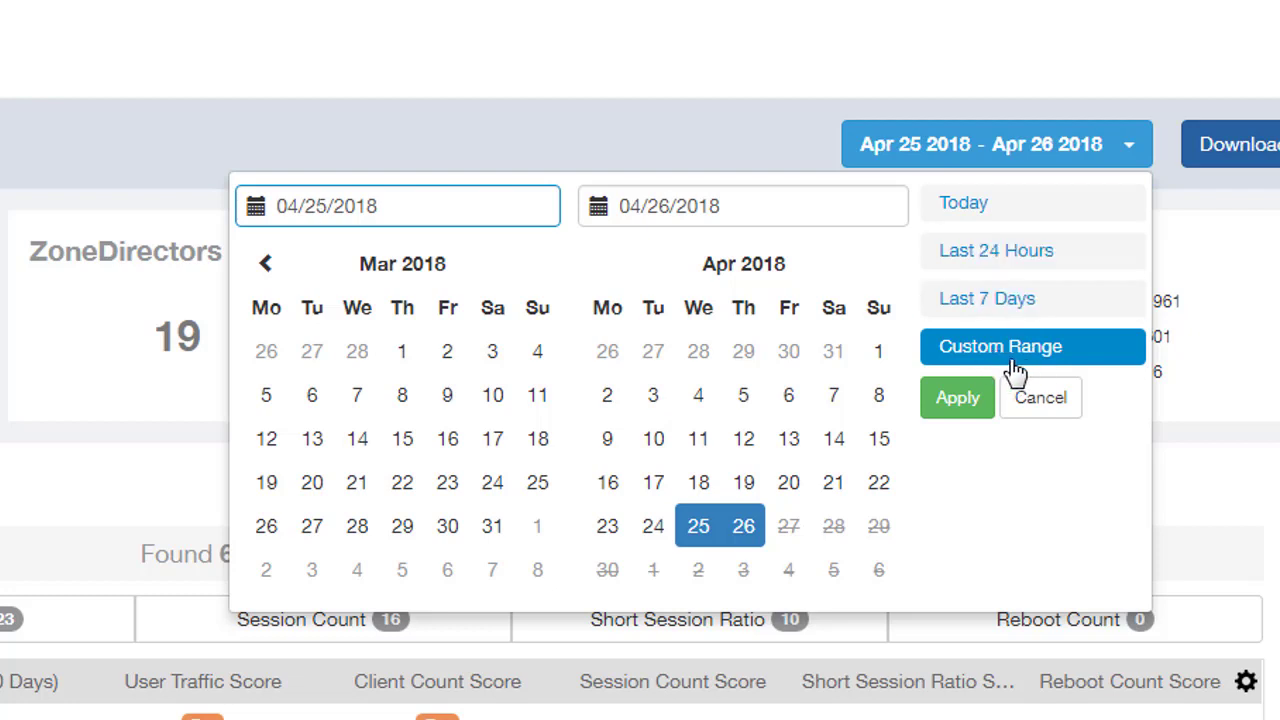
click(879, 352)
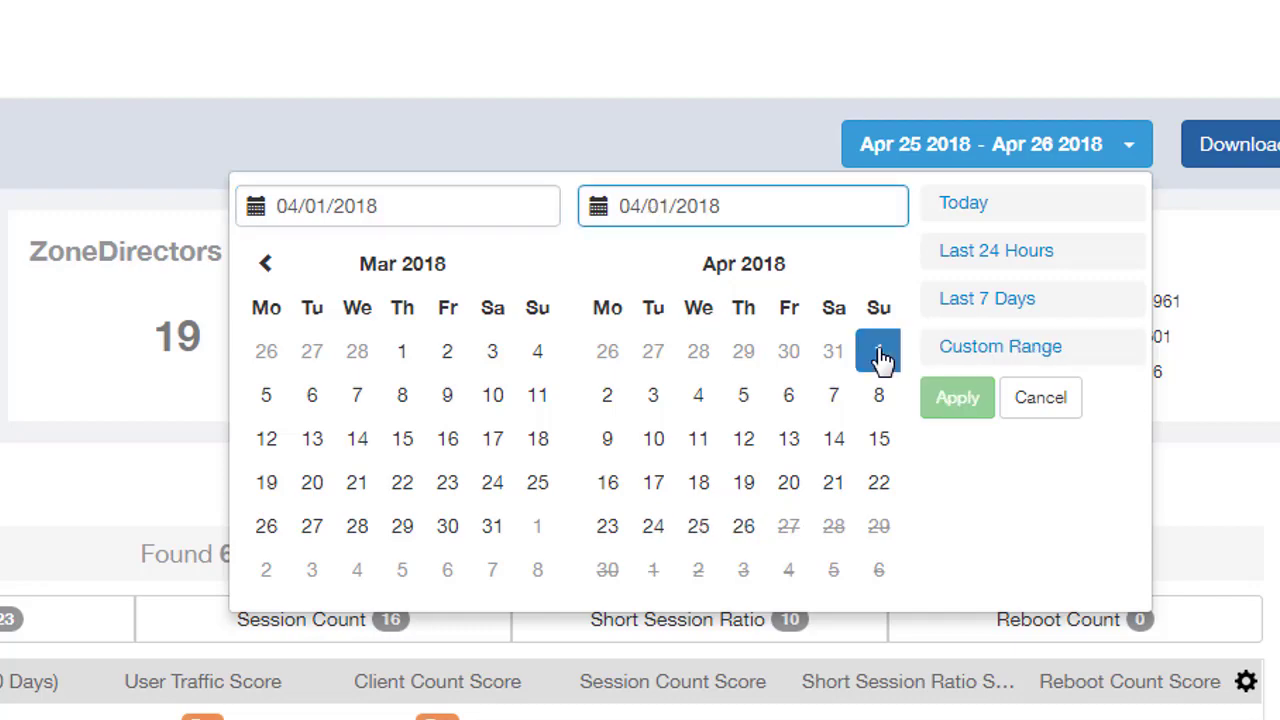
click(747, 530)
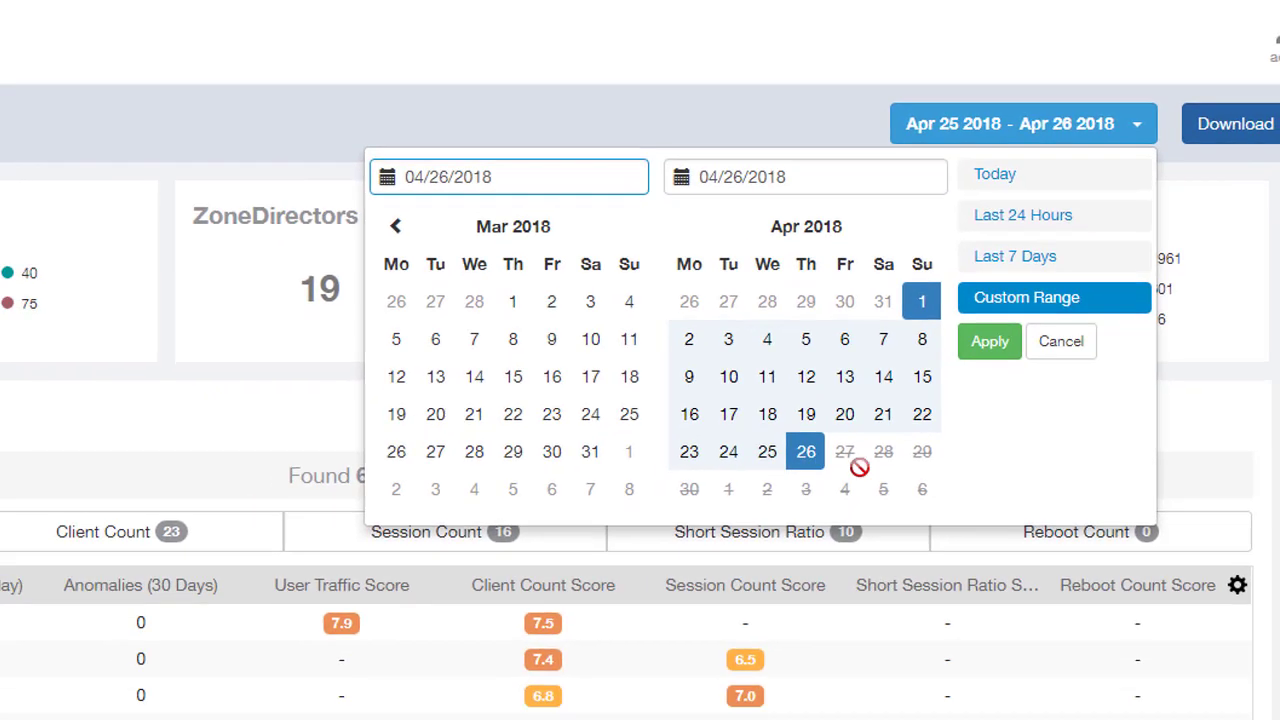
click(990, 341)
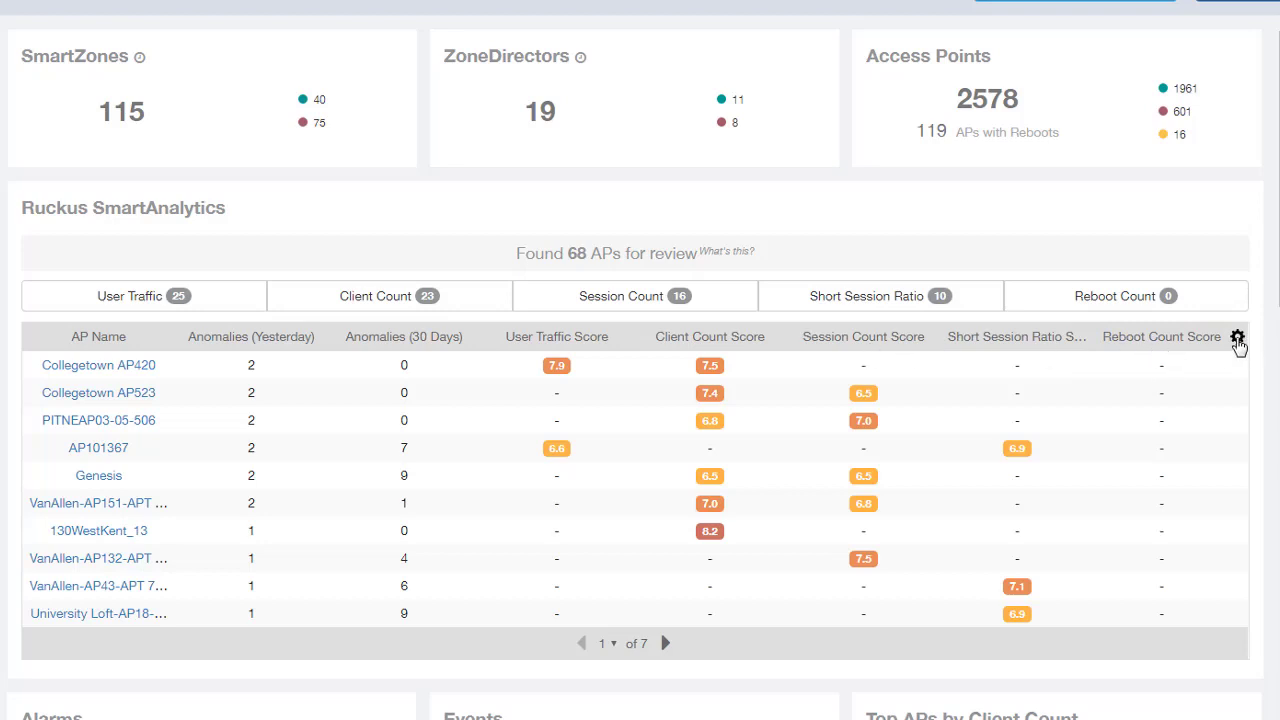
click(1237, 339)
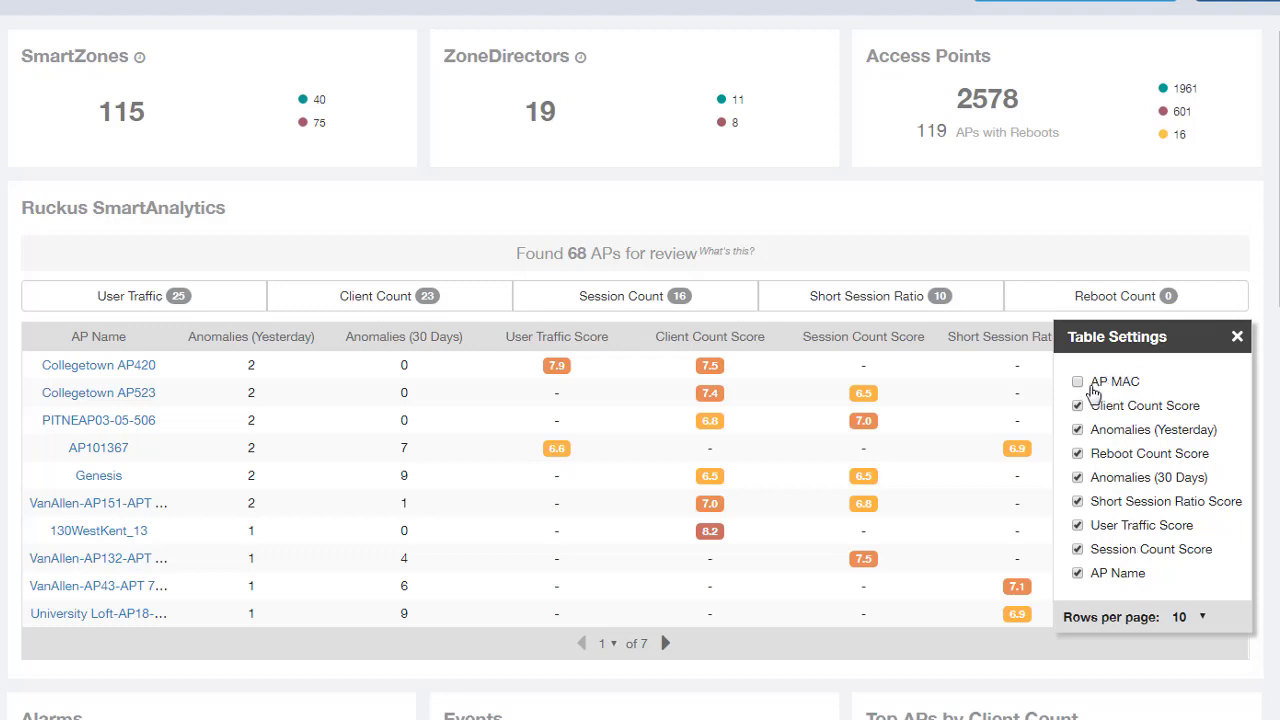
click(1238, 338)
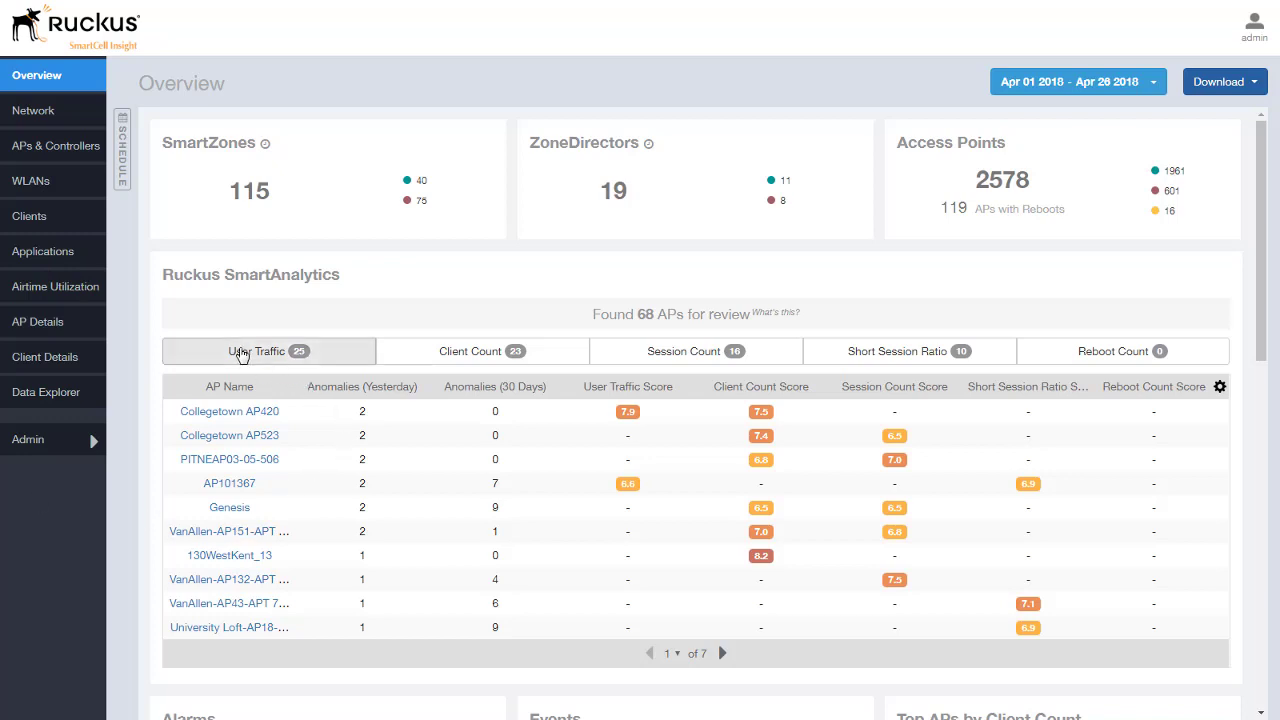
Step: Clear the User Traffic filter and sort flagged APs by Client Count Score, highest first
click(248, 358)
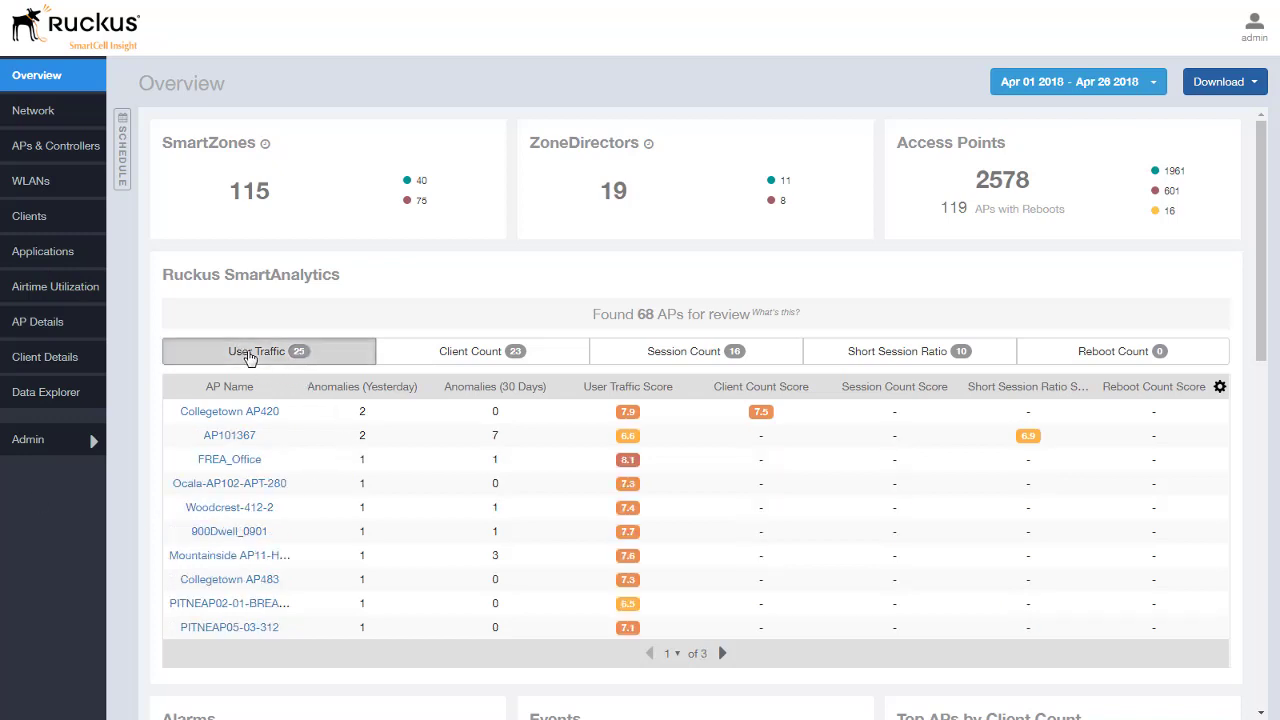
click(241, 360)
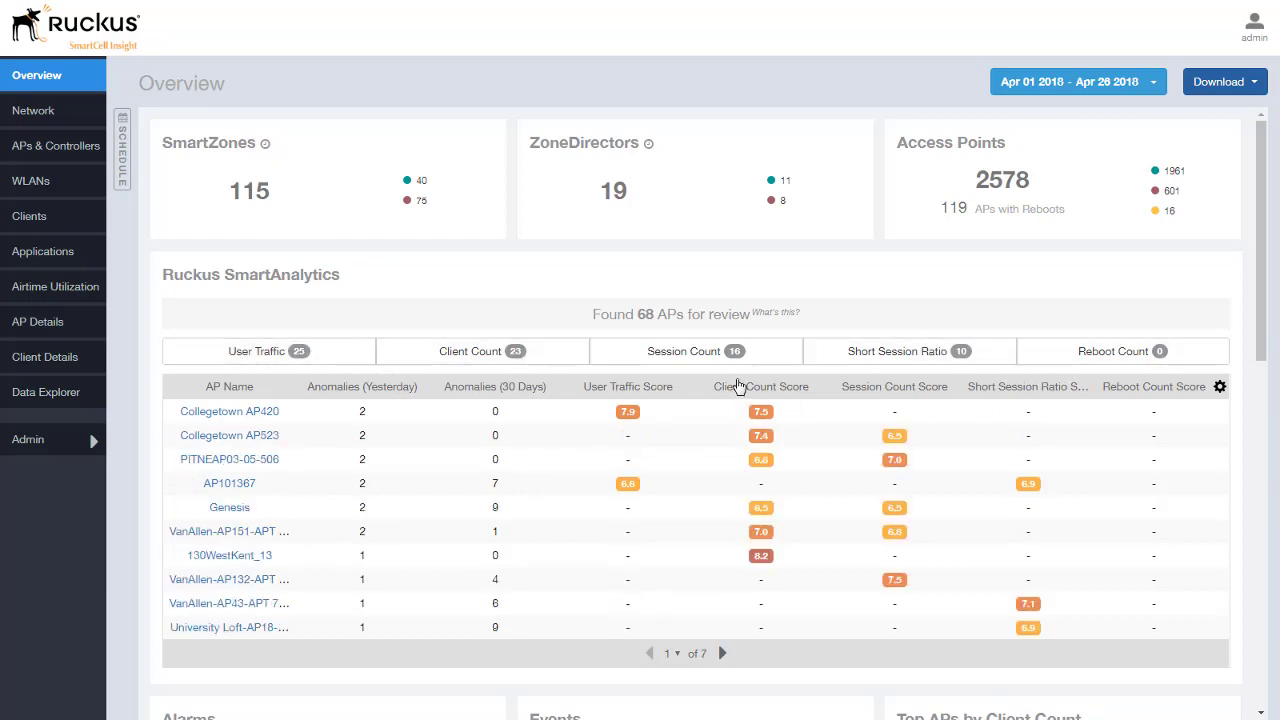
click(736, 390)
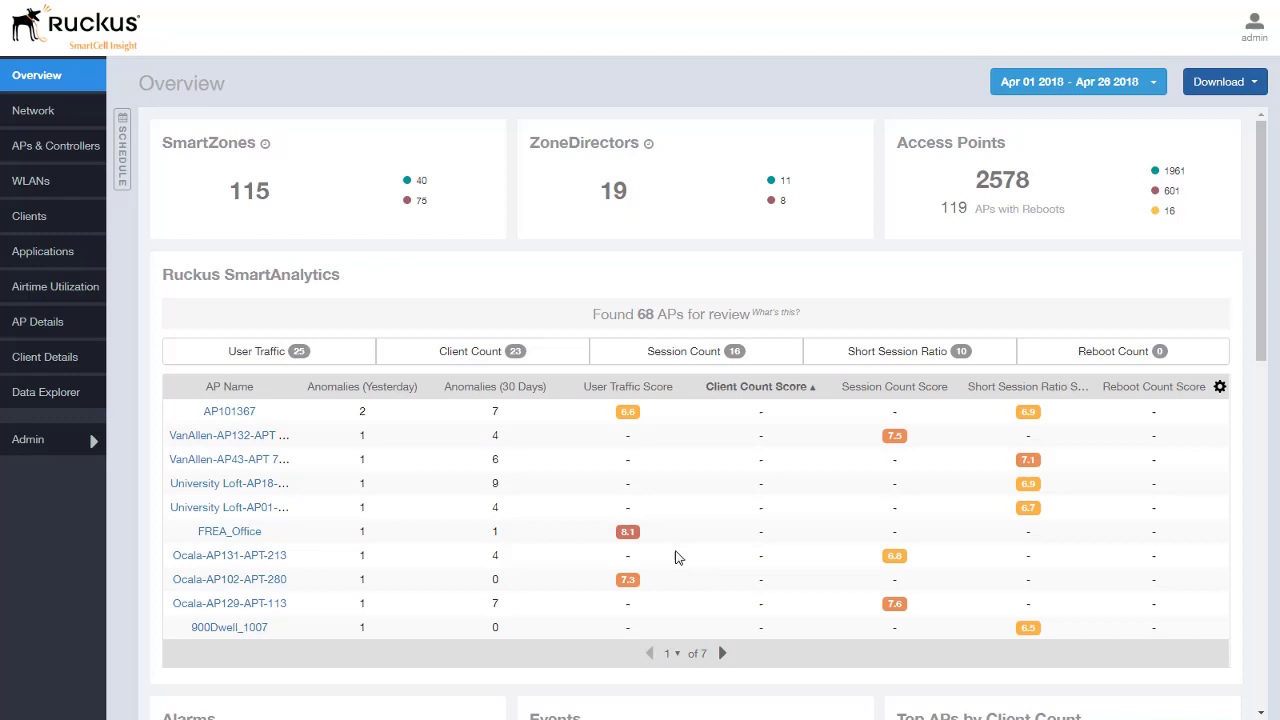
click(778, 390)
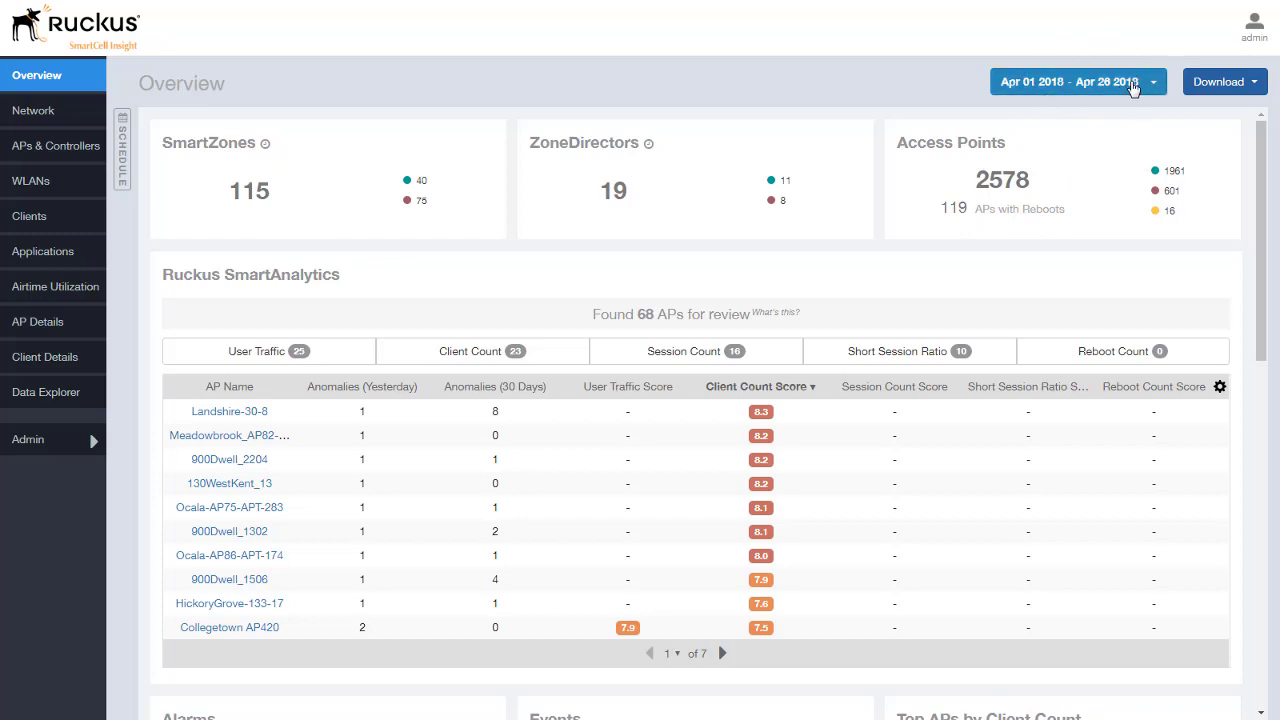
Step: Switch the dashboard date range to Last 7 Days (Apr 19–26)
click(1137, 85)
click(1078, 170)
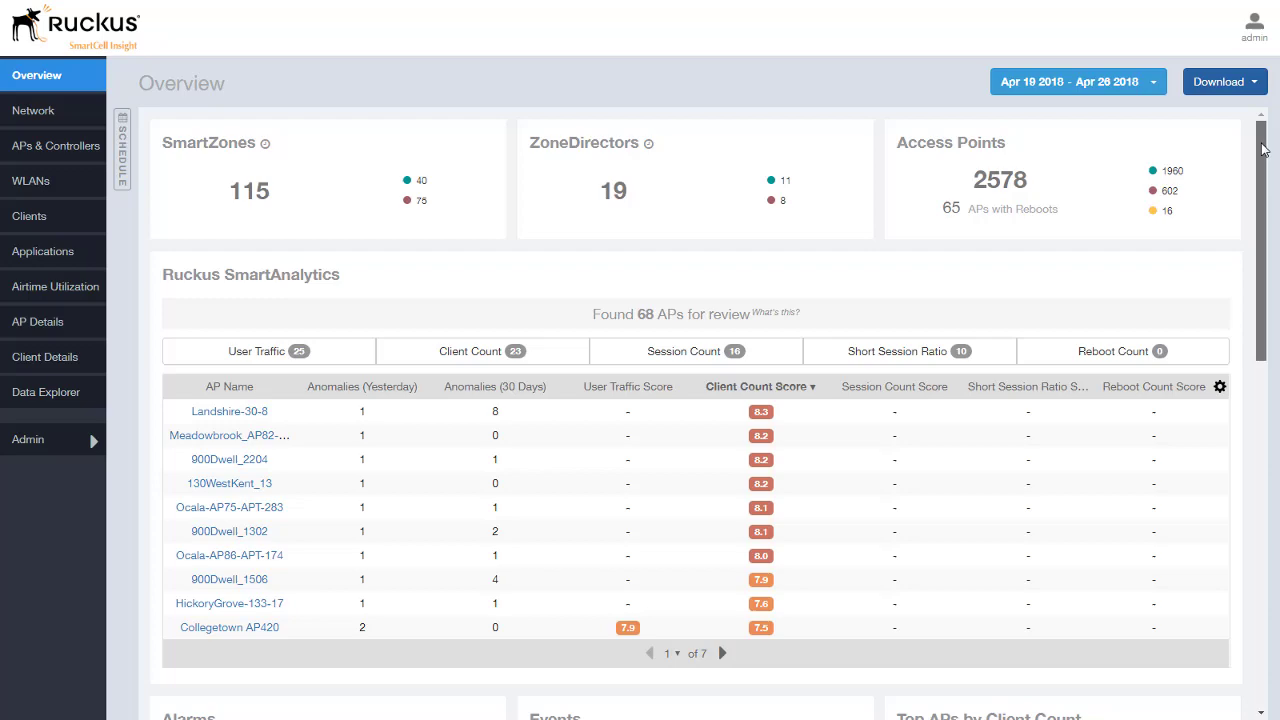
drag(1262, 148, 1278, 368)
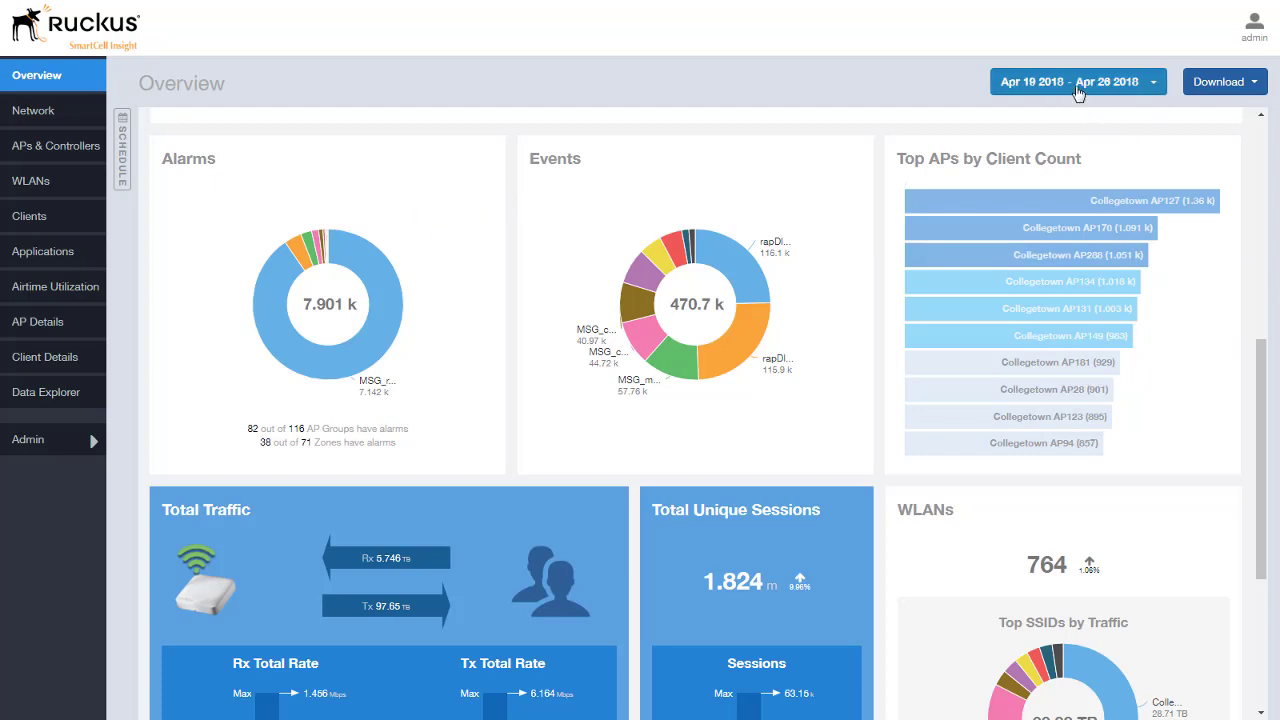
mouse_move(378, 265)
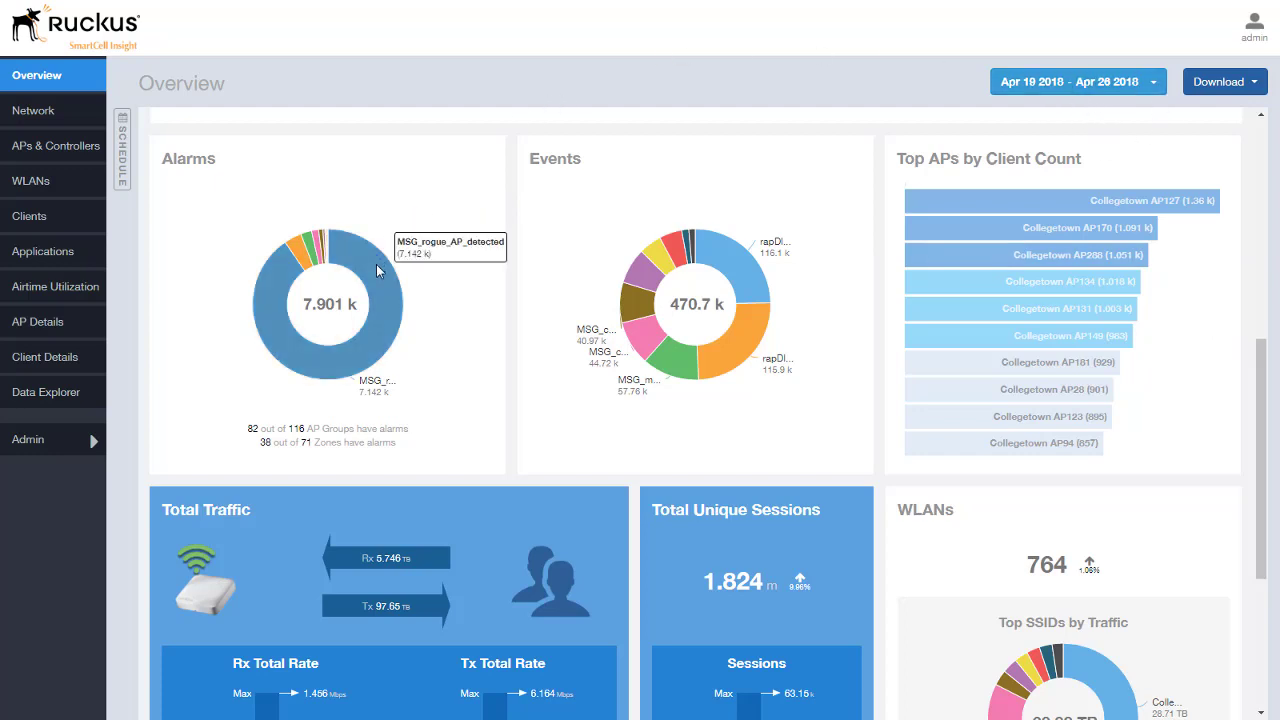
mouse_move(301, 249)
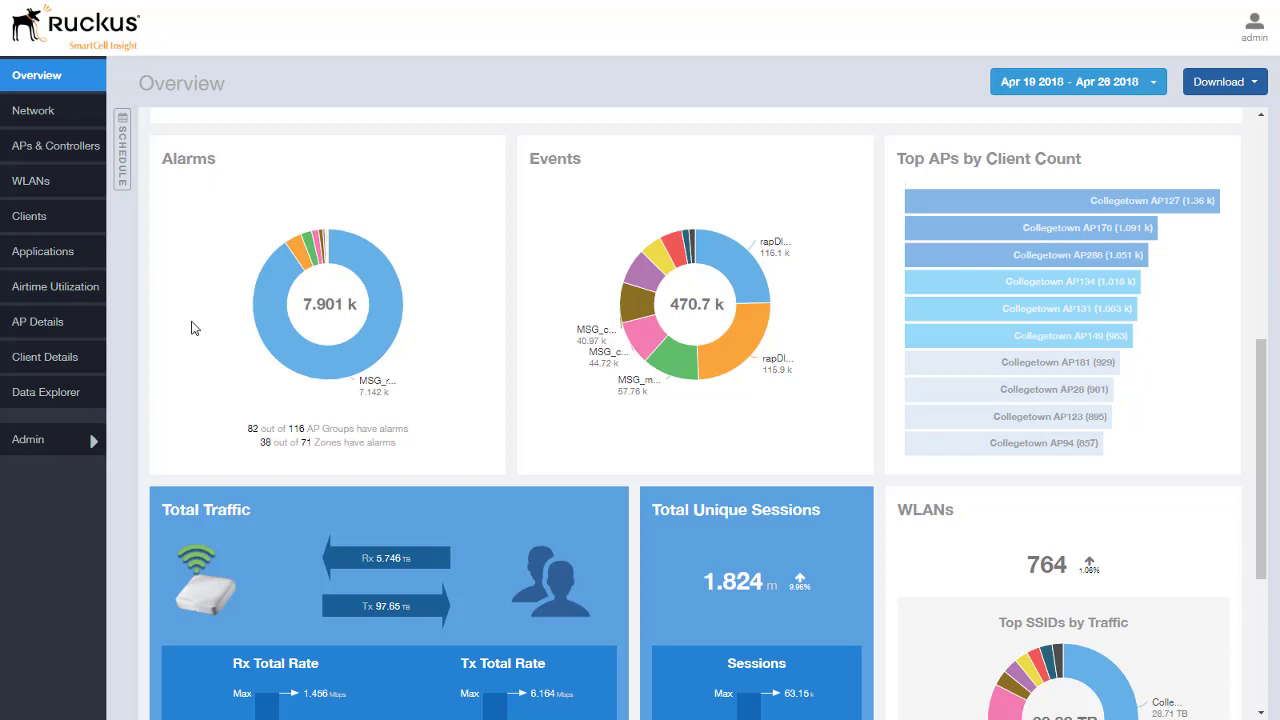
mouse_move(670, 368)
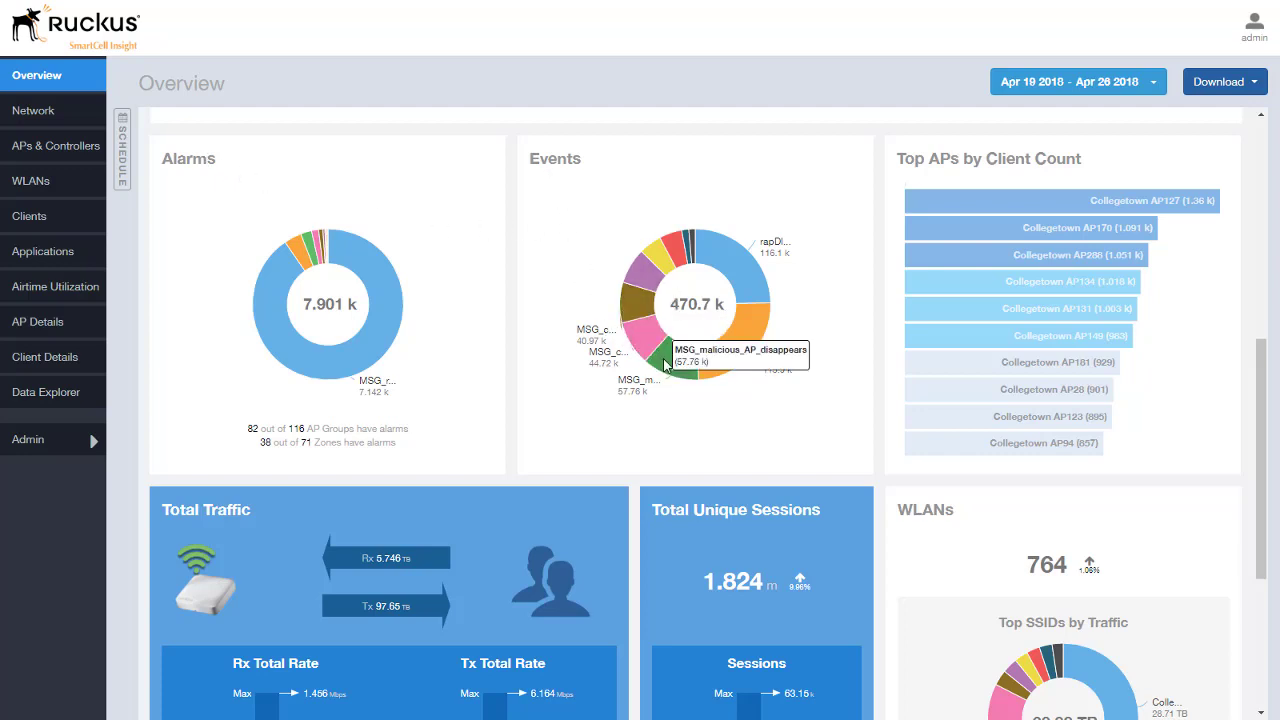
mouse_move(731, 357)
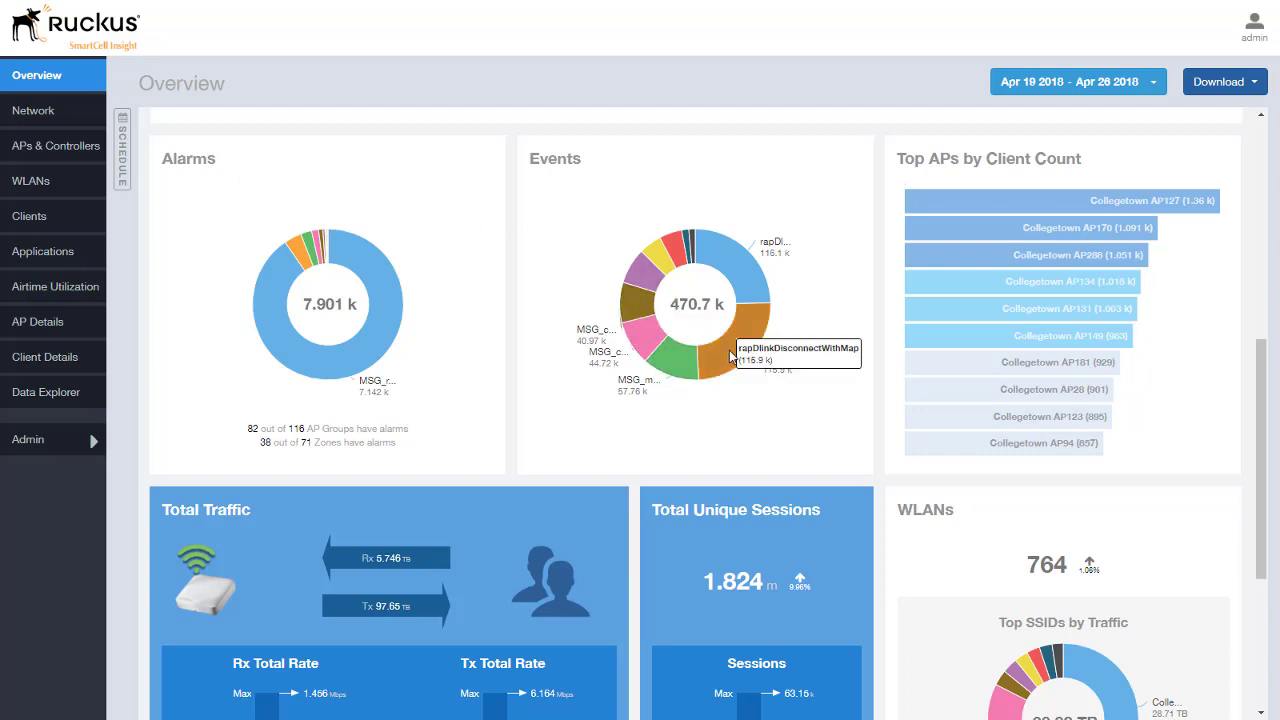
mouse_move(745, 287)
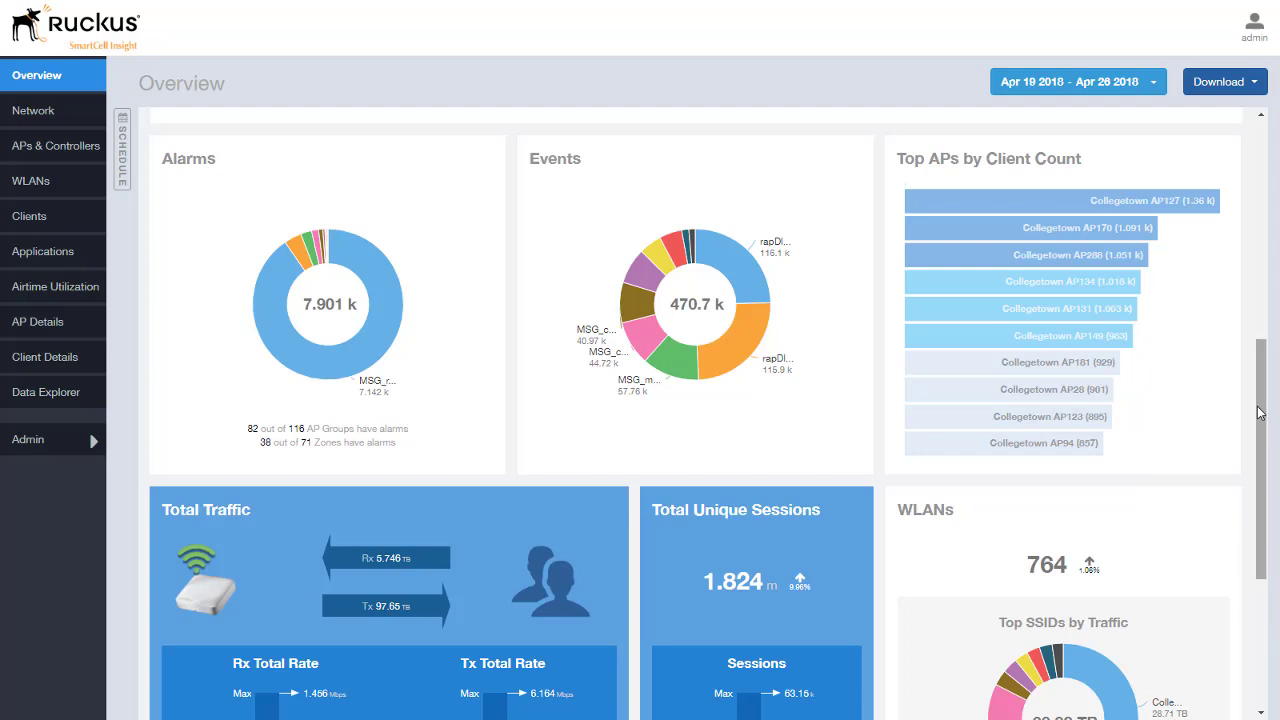
drag(1259, 413, 1227, 493)
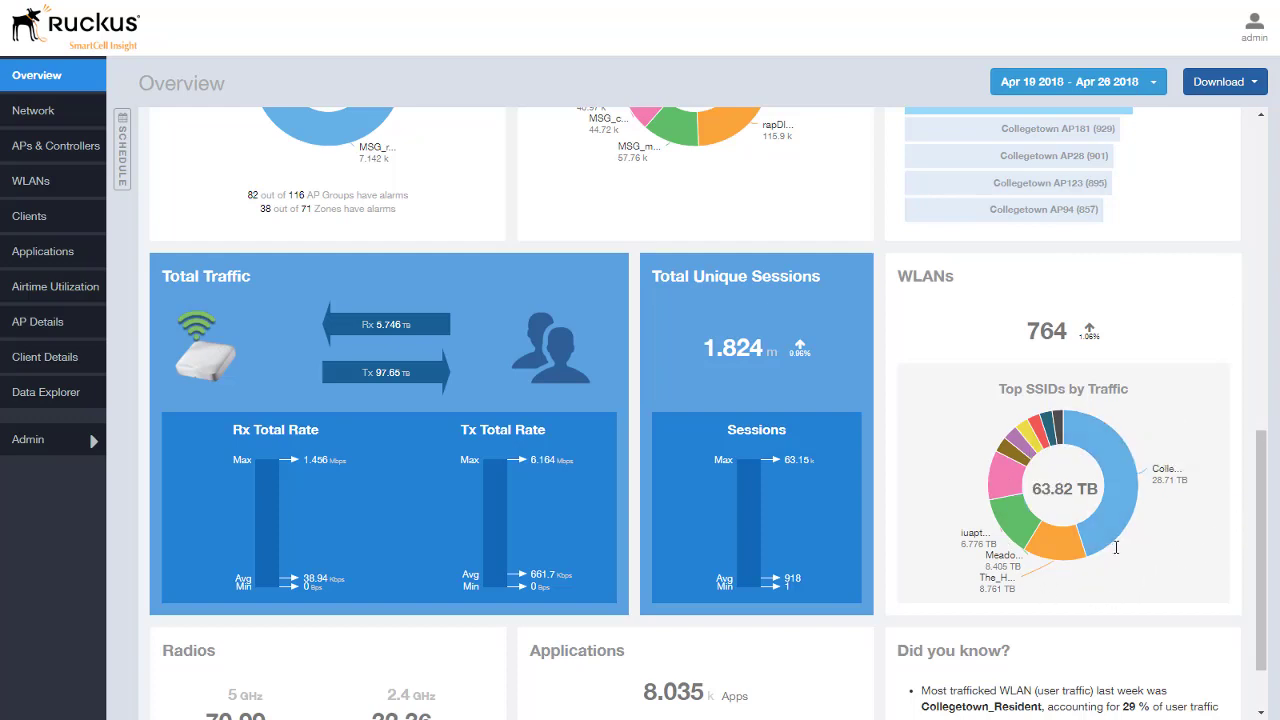
Step: Inspect the Top SSIDs by Traffic donut segments, led by Collegetown_Resident at 28.71 TB
mouse_move(1119, 484)
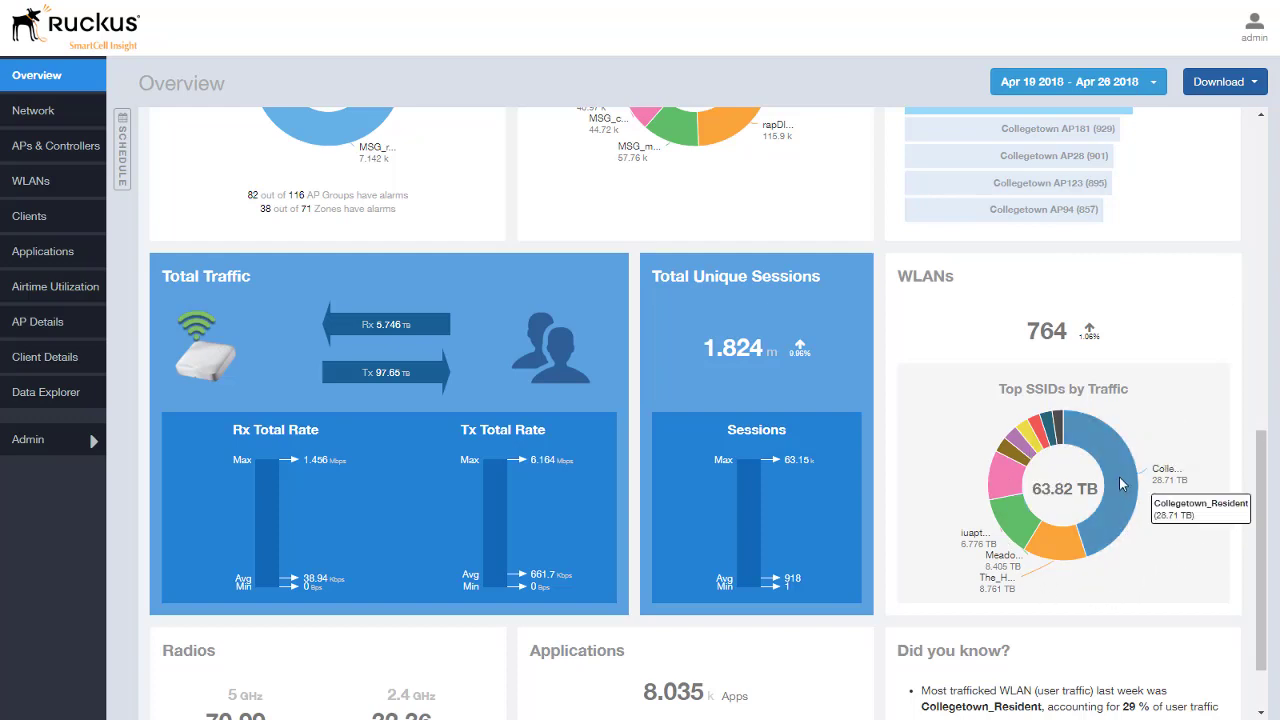
mouse_move(1060, 548)
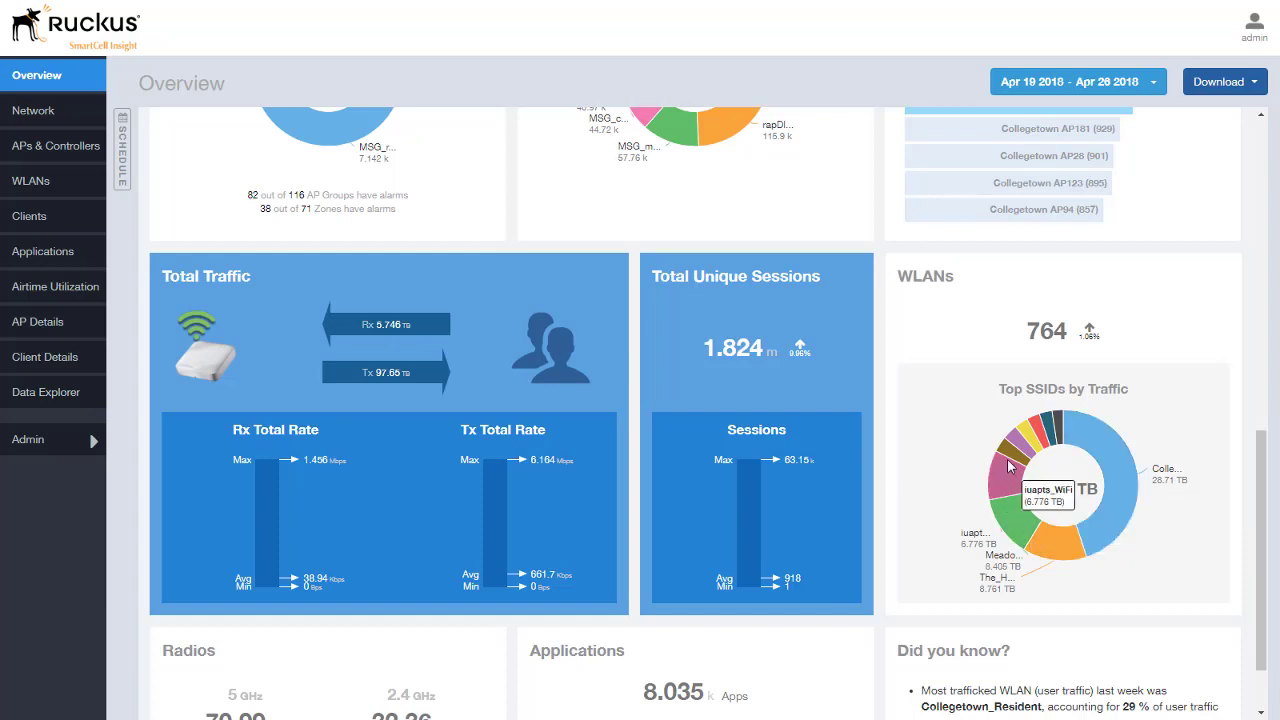
mouse_move(1018, 446)
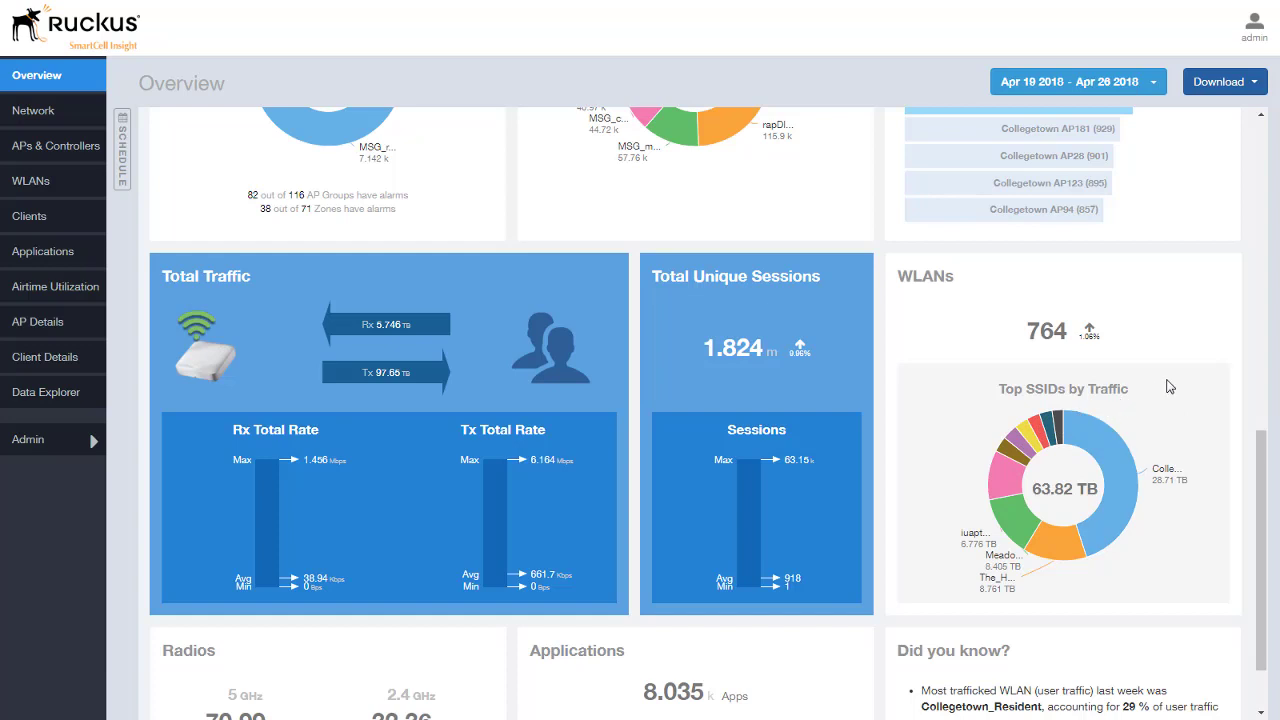
Step: Scroll to the page bottom to review radio traffic by band and top applications
scroll(1265, 490, down, 2)
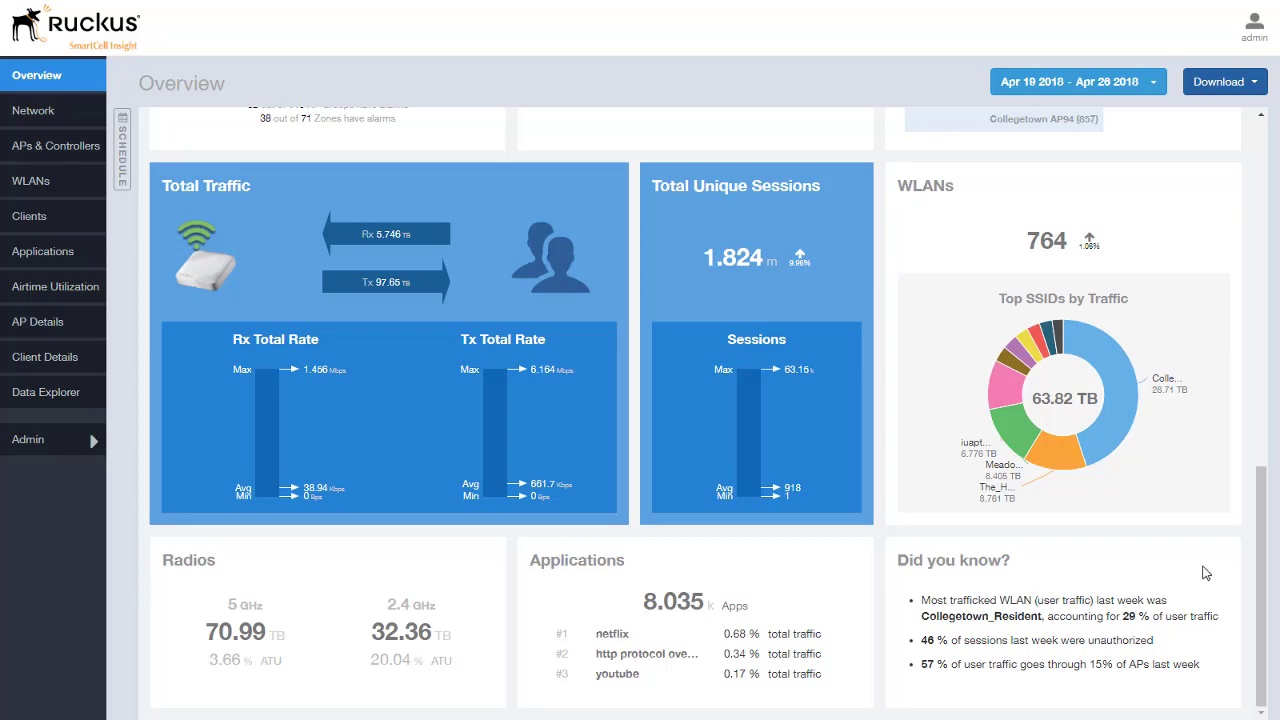
Step: Return to the top and check the CSV and PDF download options without downloading
drag(1262, 555, 1268, 204)
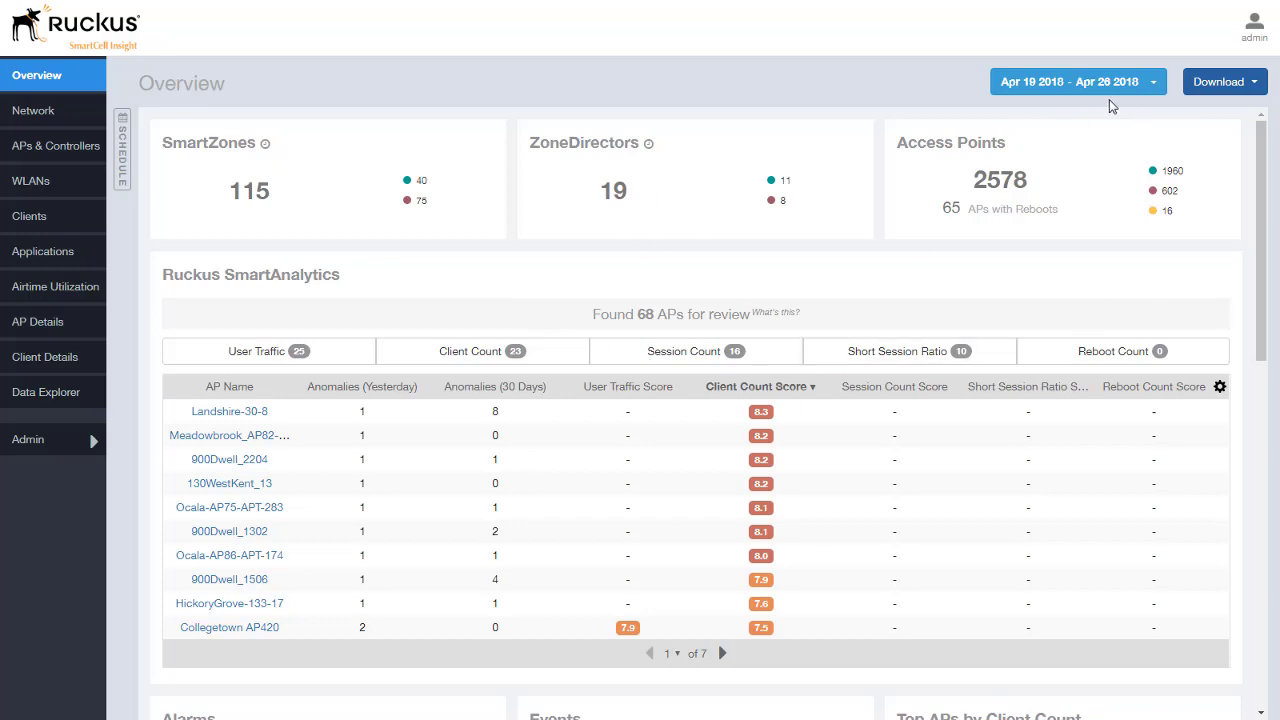
click(1255, 87)
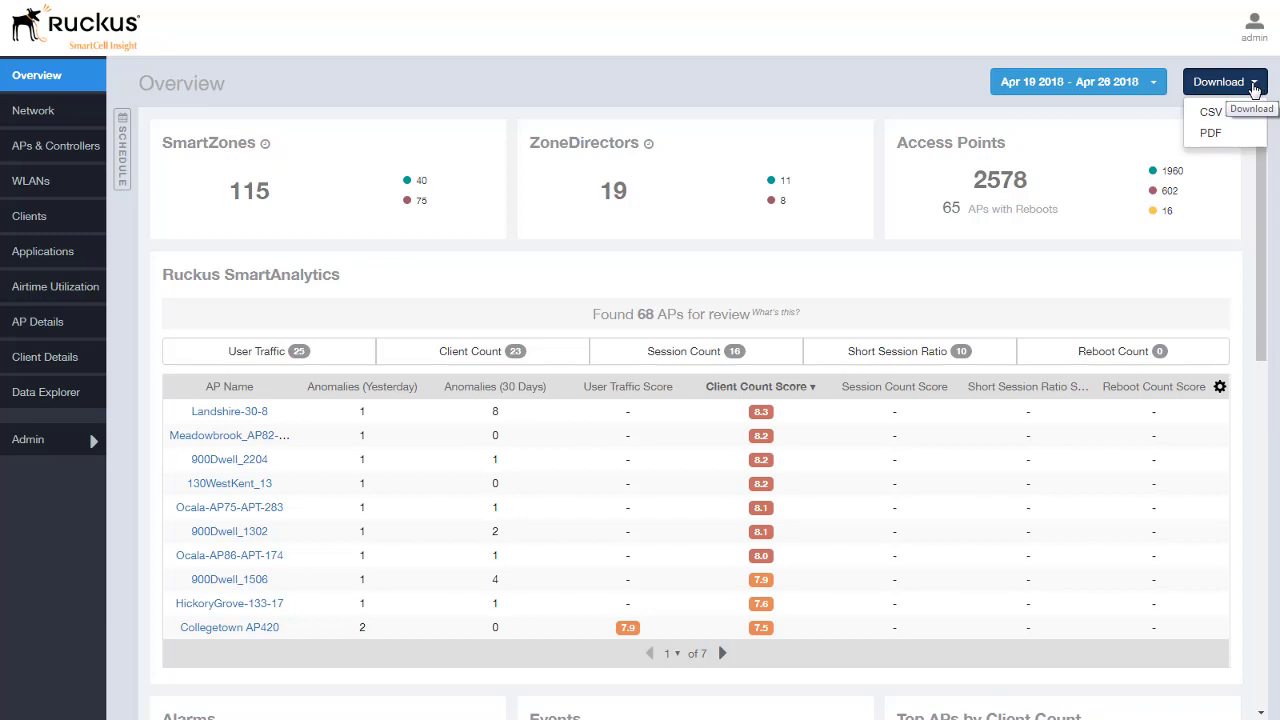
click(710, 85)
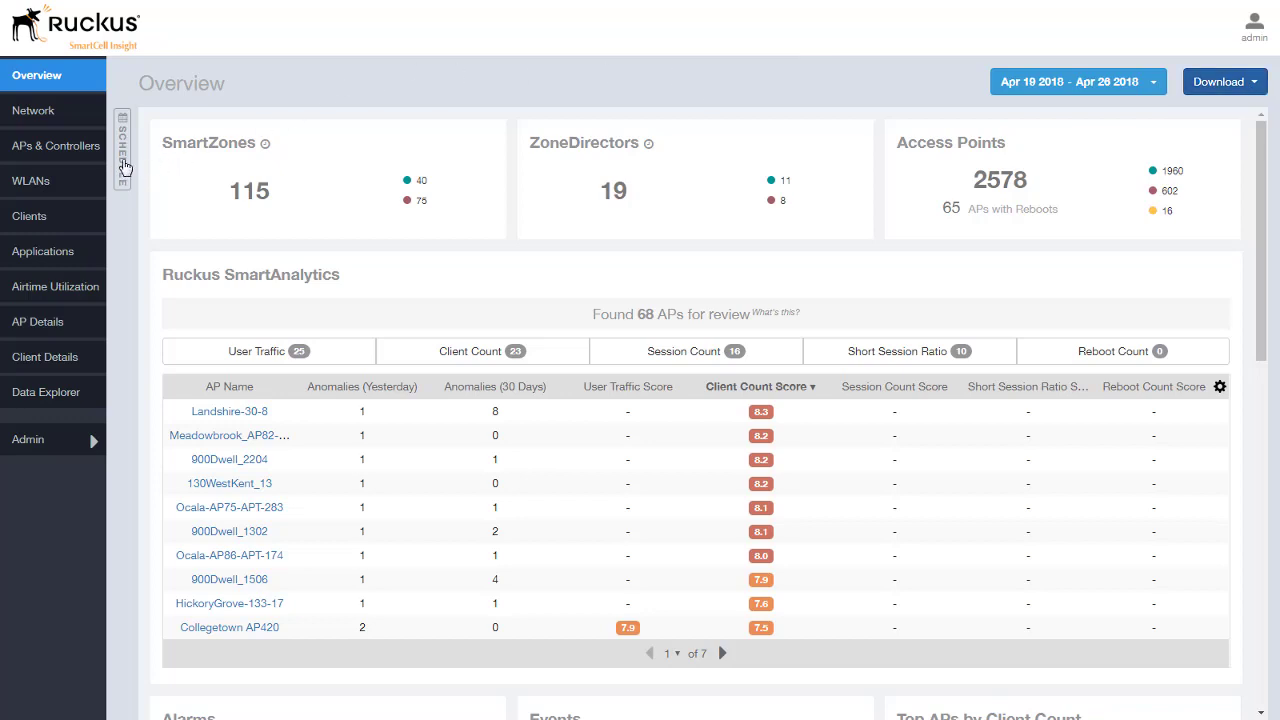
click(123, 167)
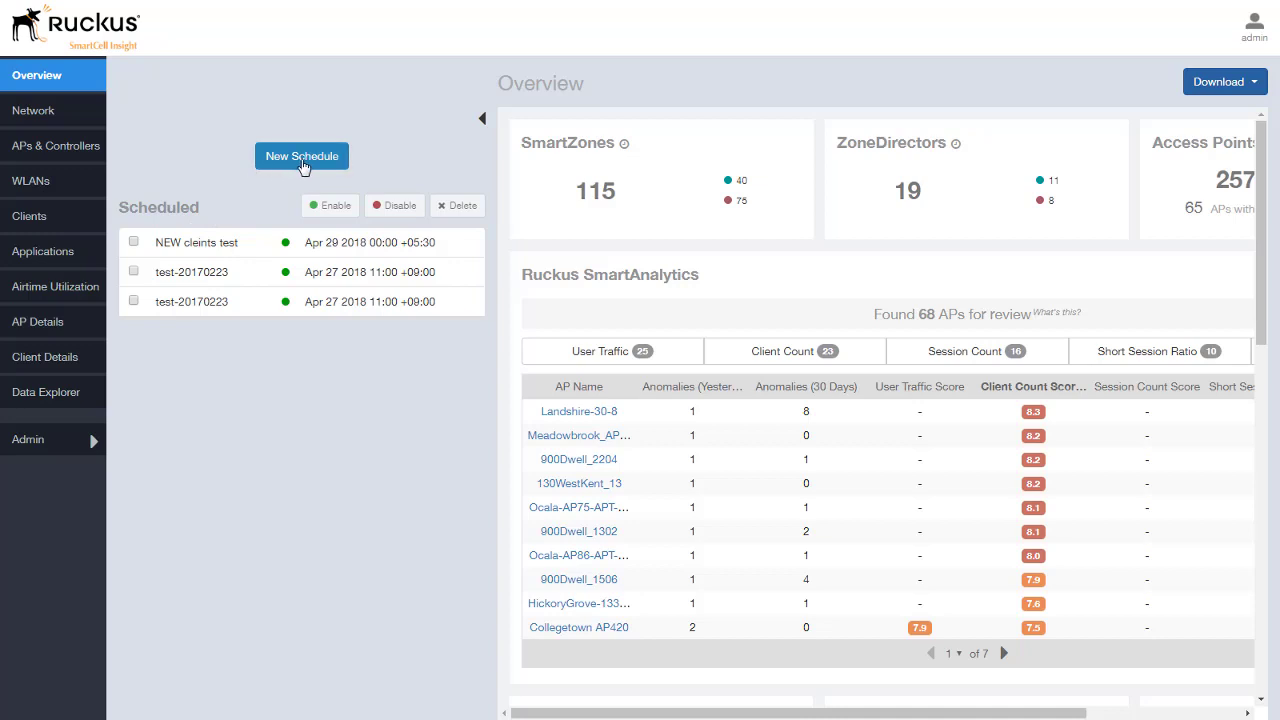
click(302, 160)
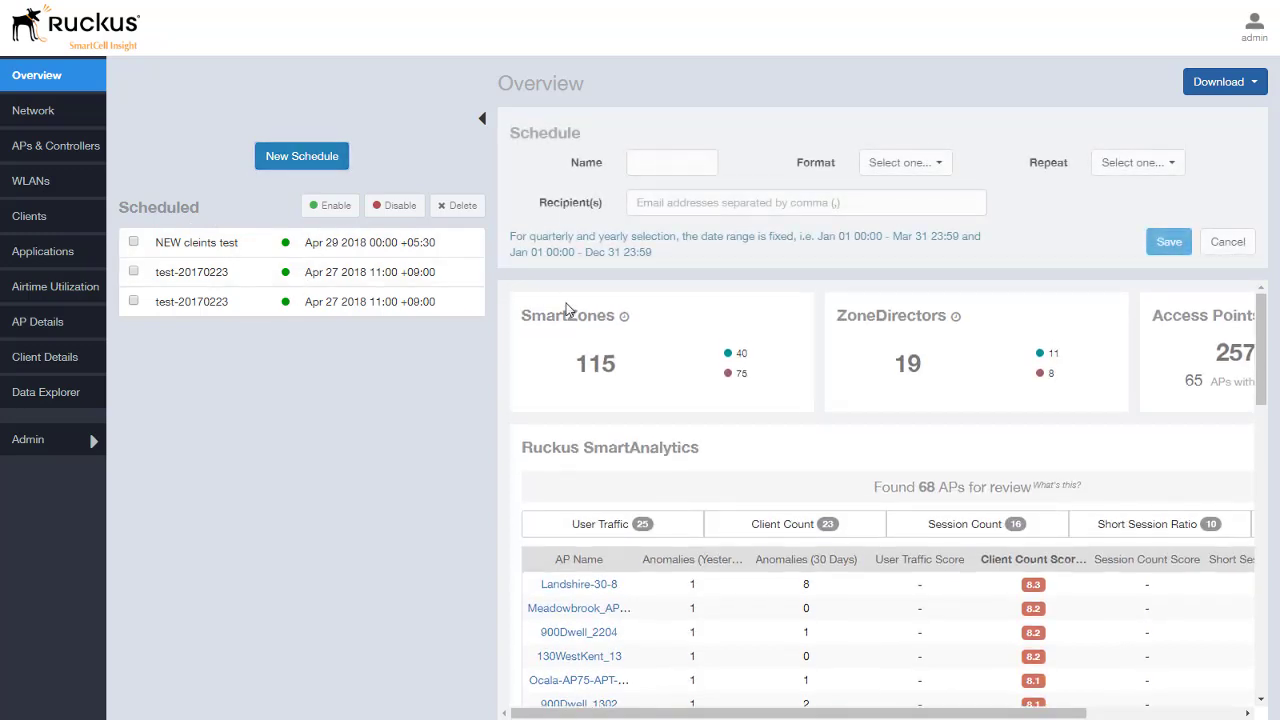
click(654, 160)
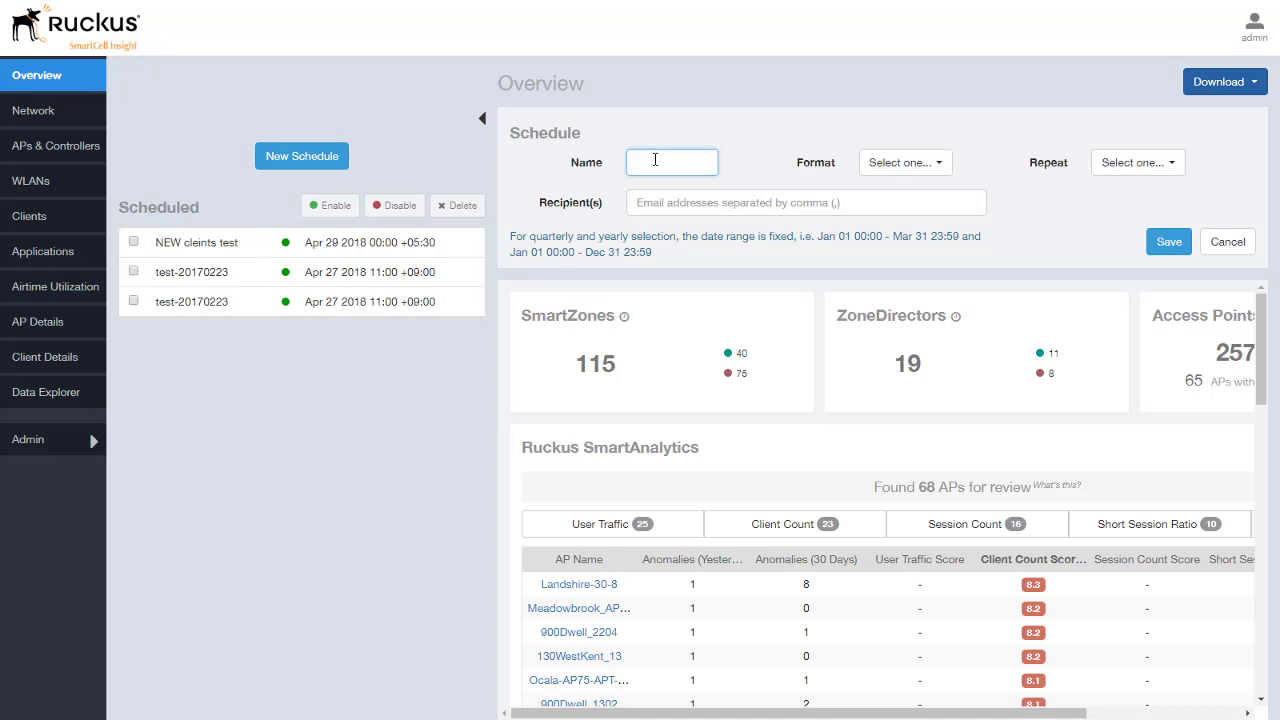
click(936, 164)
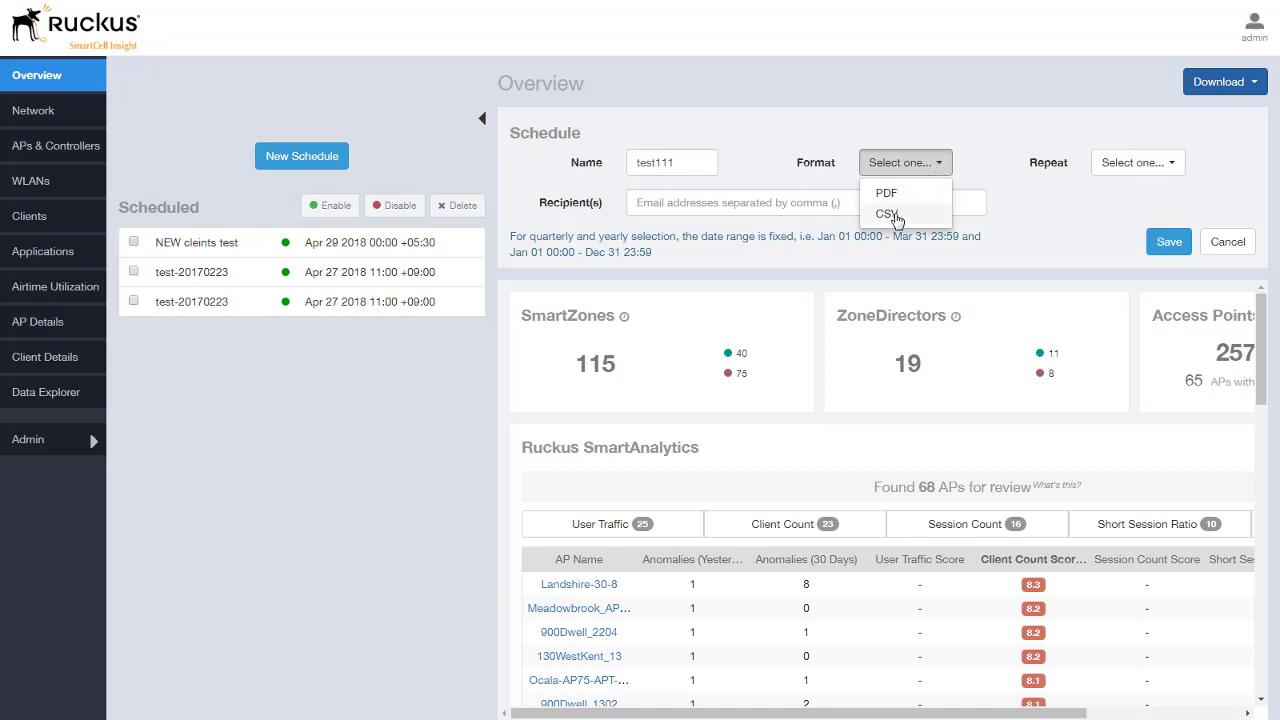
click(1070, 198)
click(1172, 168)
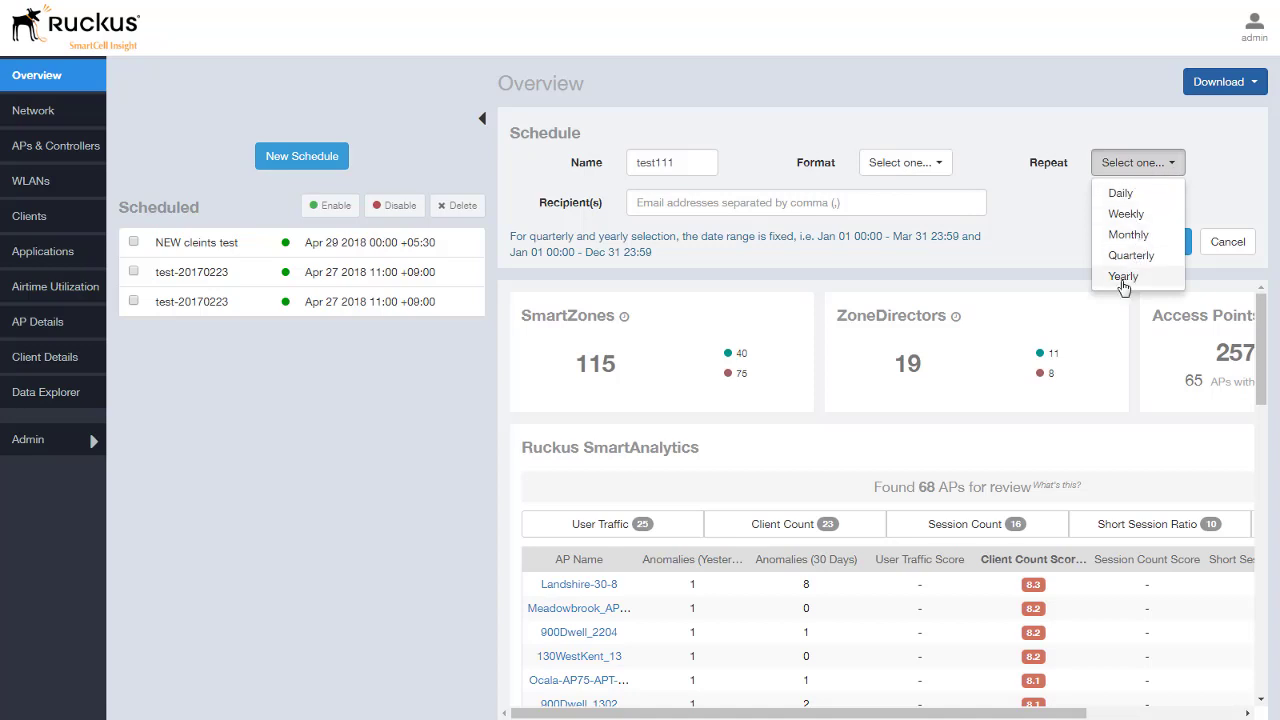
click(1032, 240)
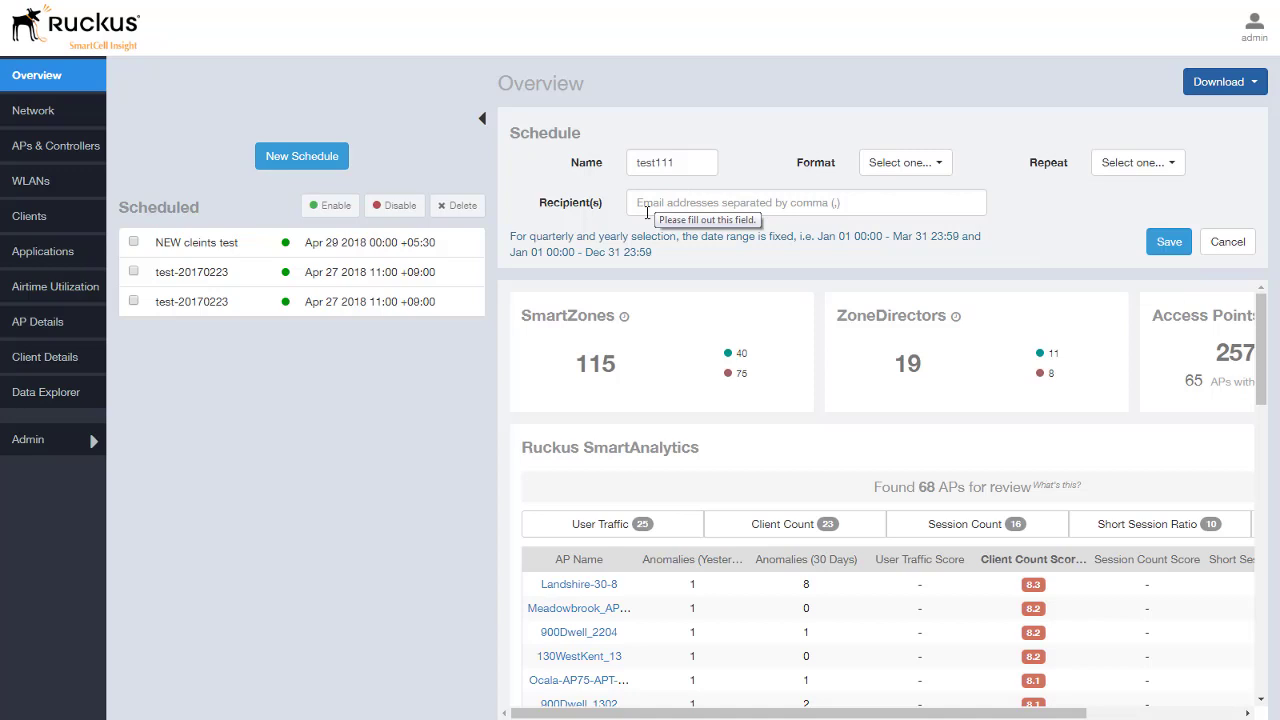